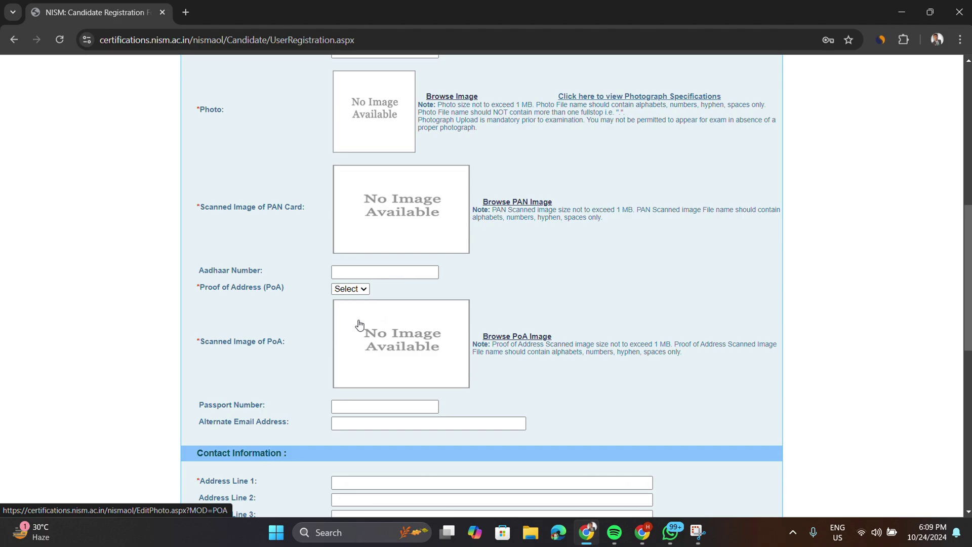
- Fill Confirm E-mail from the autofill suggestion and enter the password twice
scroll(360, 324, down, 2)
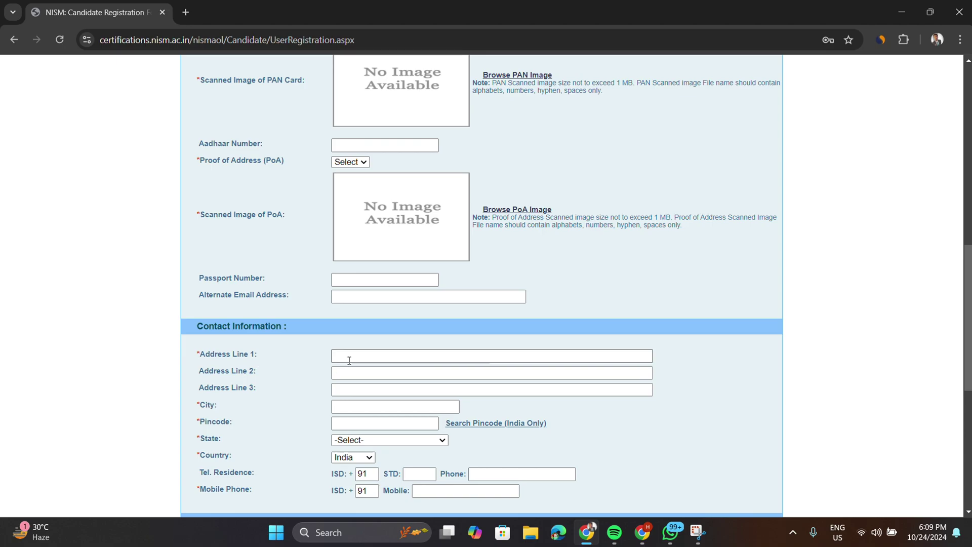
scroll(394, 417, down, 2)
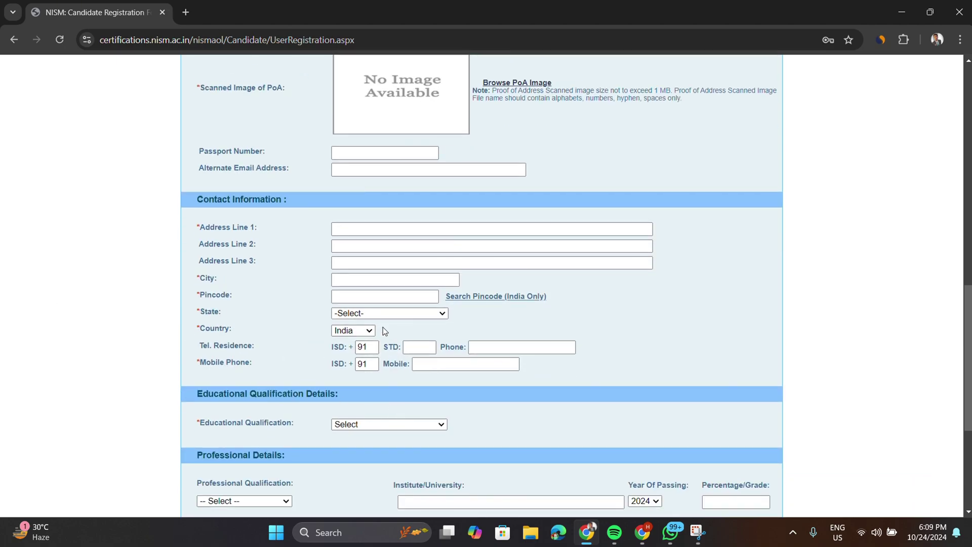
scroll(381, 388, down, 1)
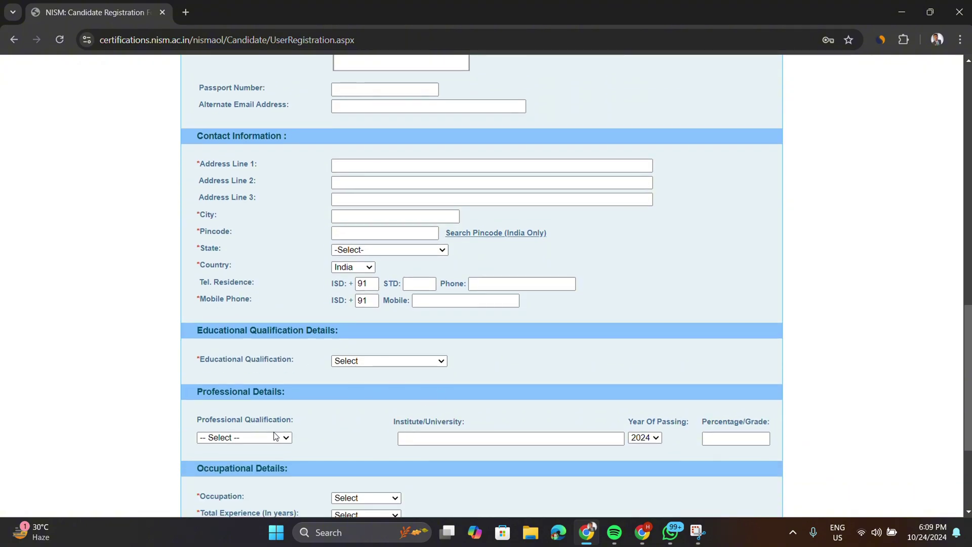
scroll(276, 436, down, 1)
scroll(365, 447, down, 1)
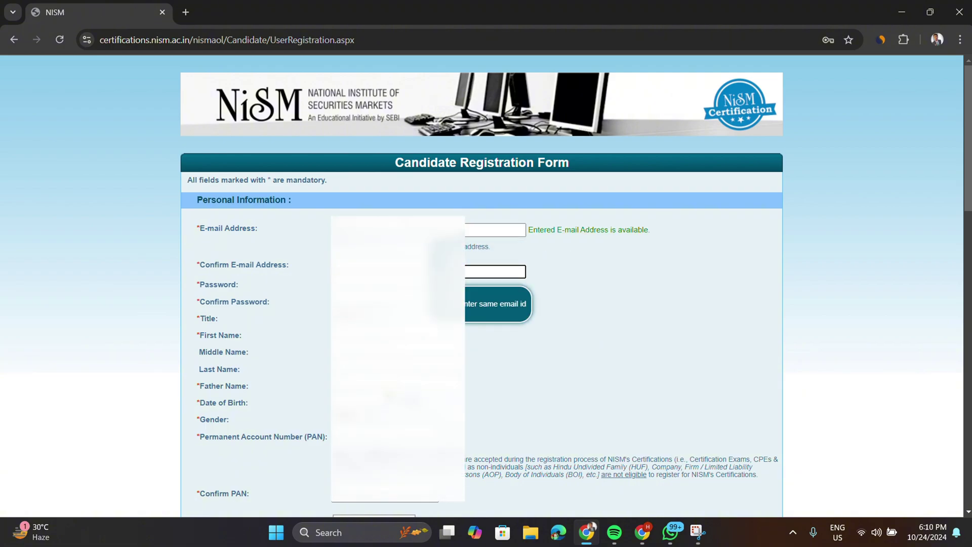
text(h)
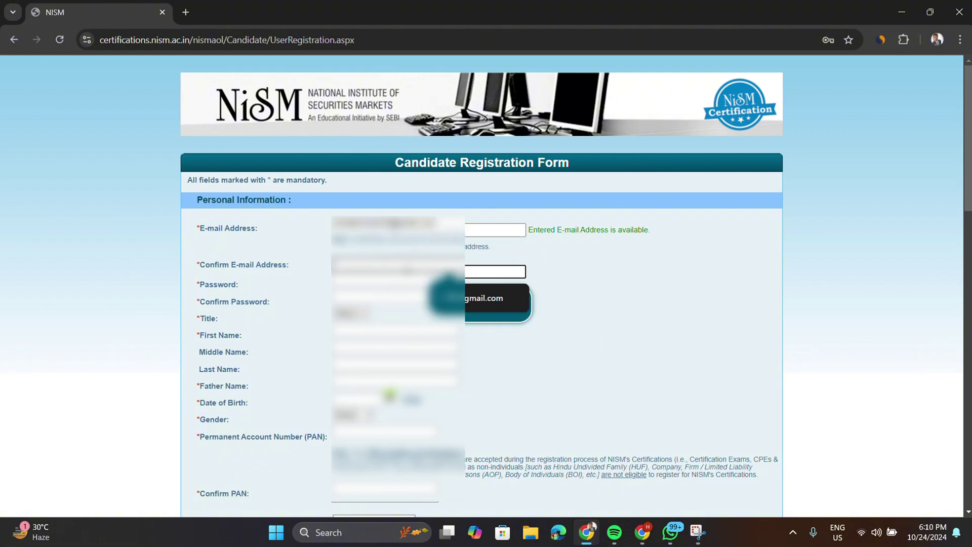
key(Down)
key(Return)
key(Tab)
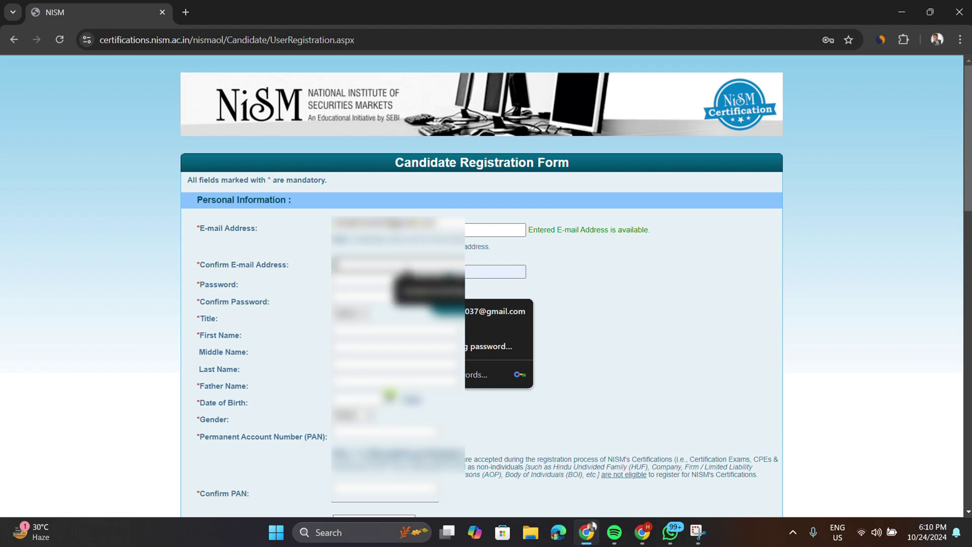
text(•••••)
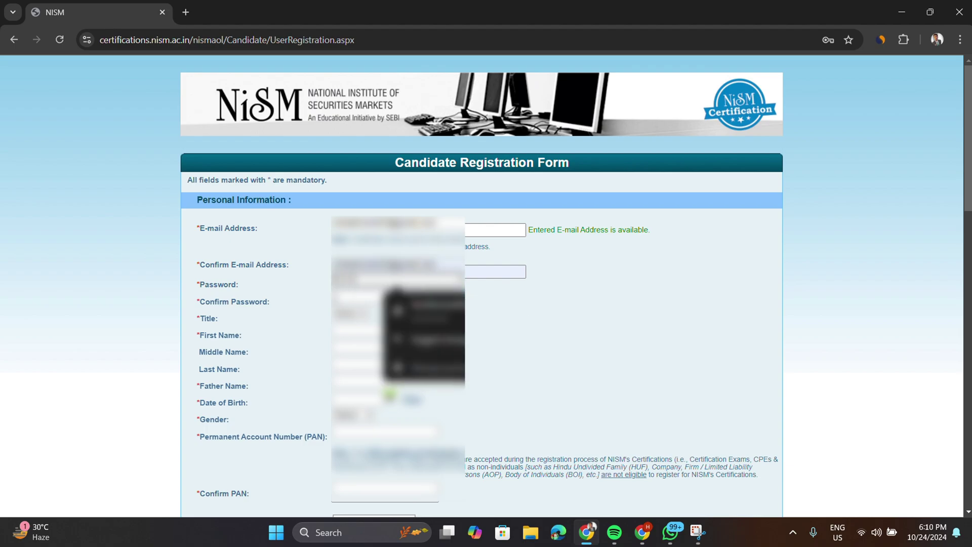
key(Tab)
text(••••••••)
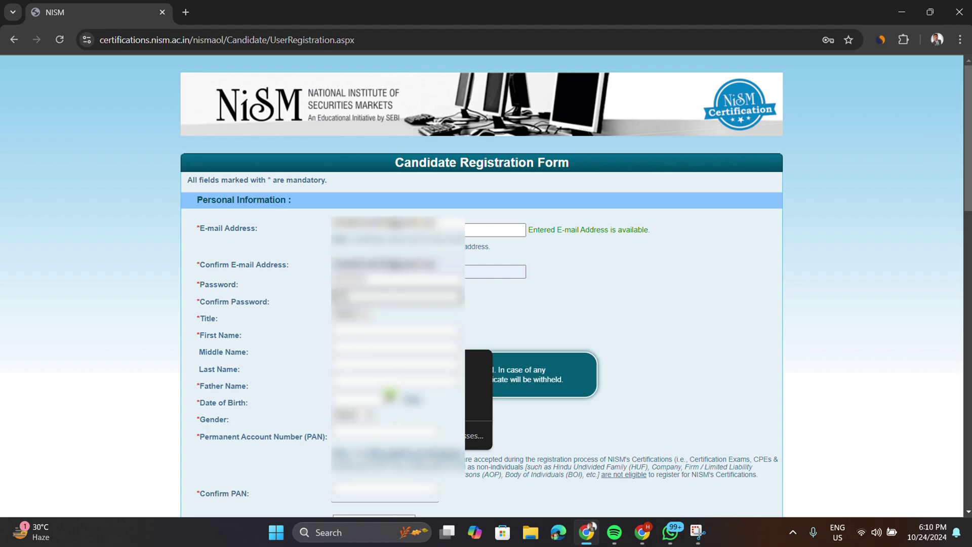
- Choose the candidate's title and enter their first name, last name and father's name
click(350, 316)
click(347, 337)
click(395, 333)
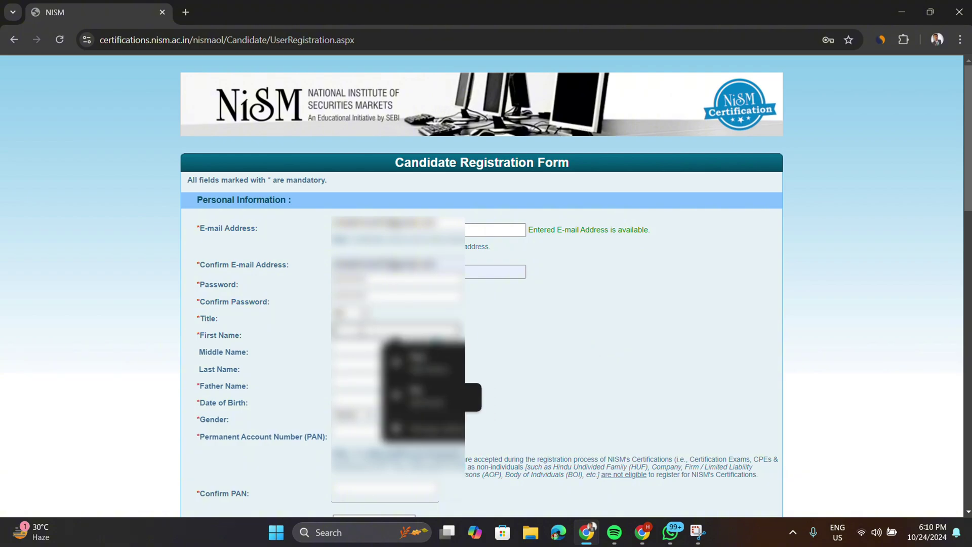
text(••••••••)
click(362, 364)
text(••••••)
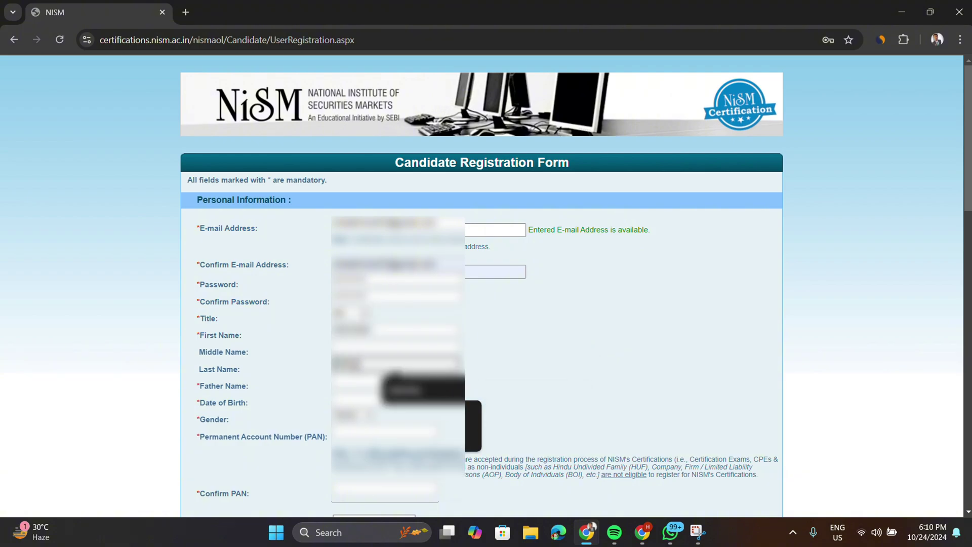
click(358, 382)
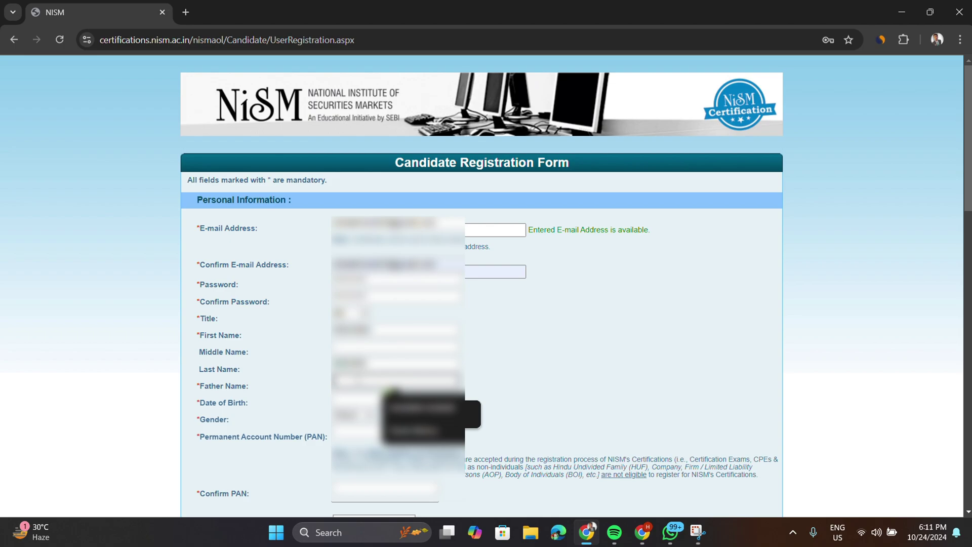
text(•••••••••••)
- Pick the date of birth in the calendar, choose the gender and enter the PAN
click(356, 404)
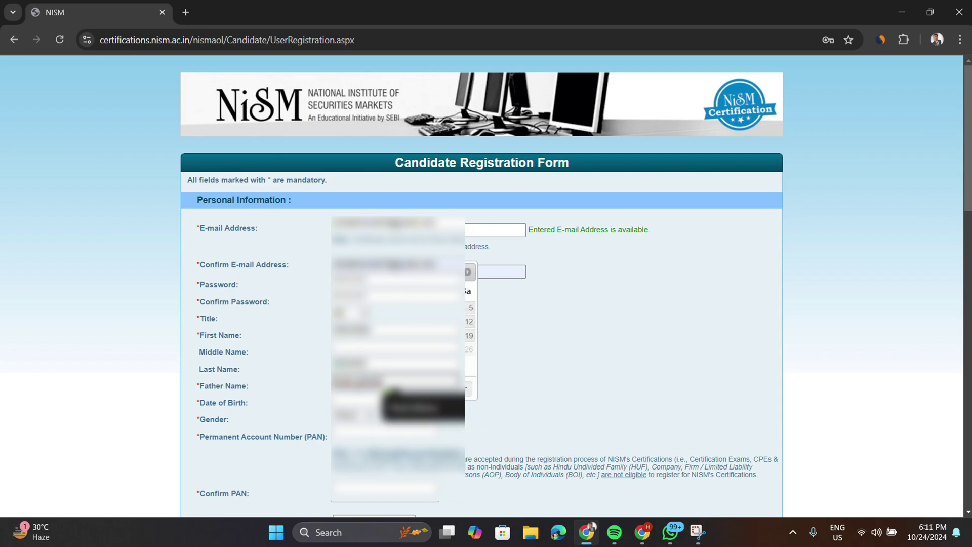
click(430, 272)
scroll(430, 126, up, 5)
click(425, 145)
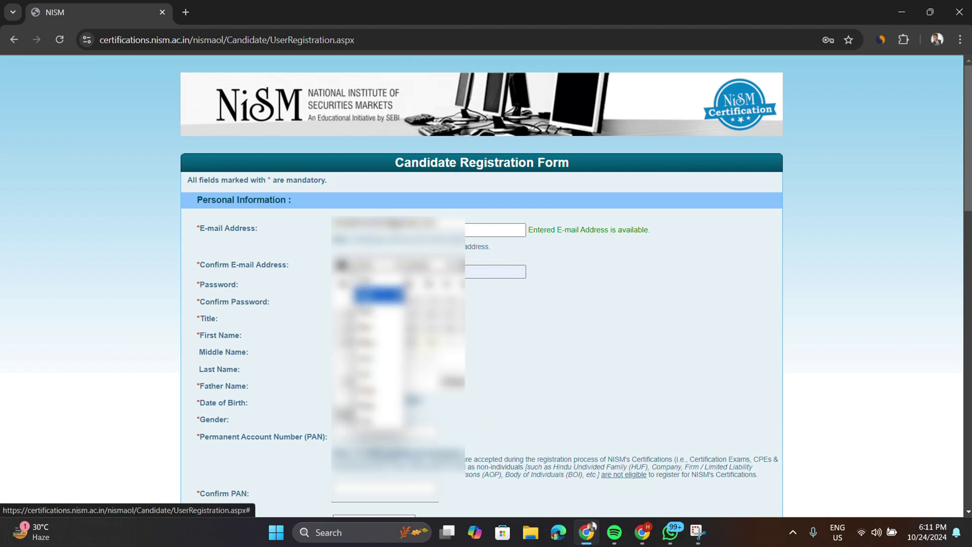
click(388, 319)
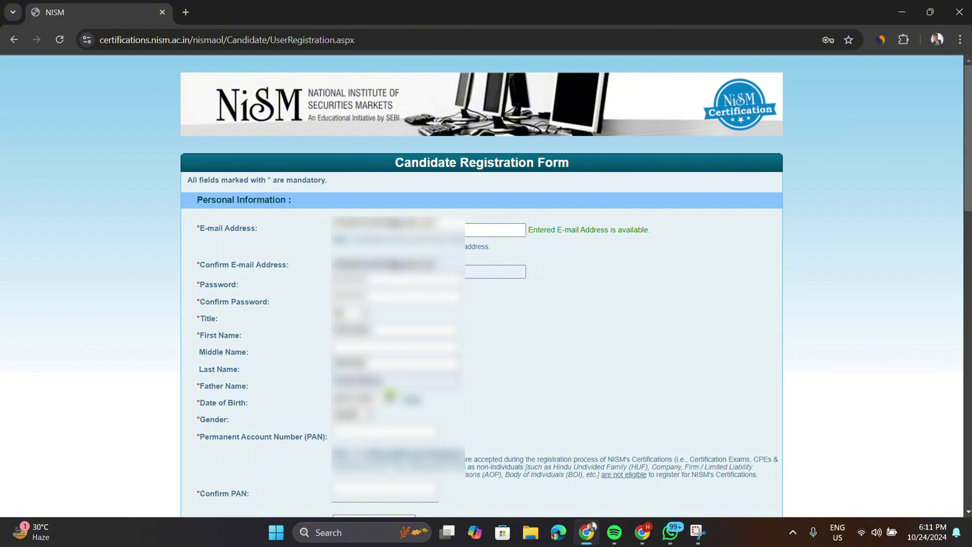
click(357, 417)
click(355, 444)
click(358, 434)
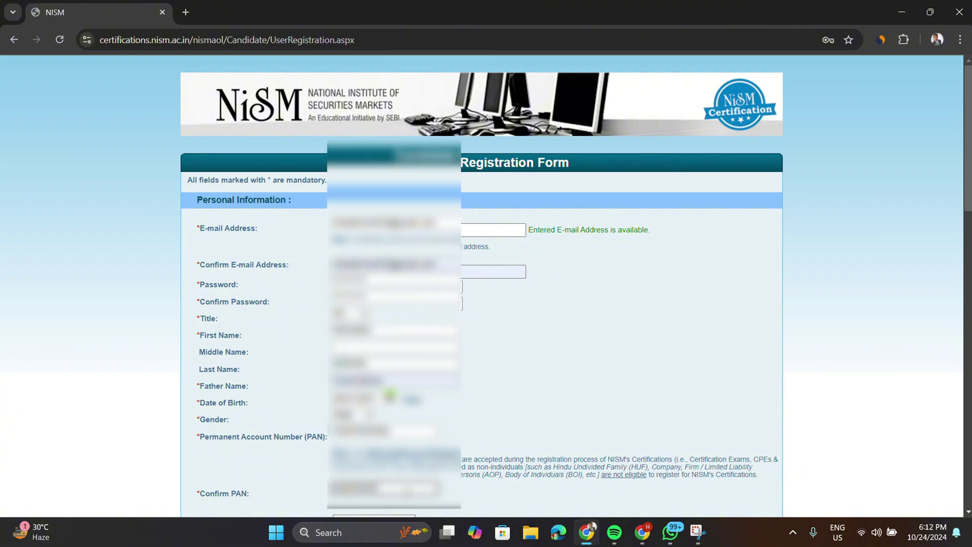
- Upload the candidate's photo file, crop it and save it onto the form
scroll(486, 283, down, 2)
click(430, 414)
click(254, 200)
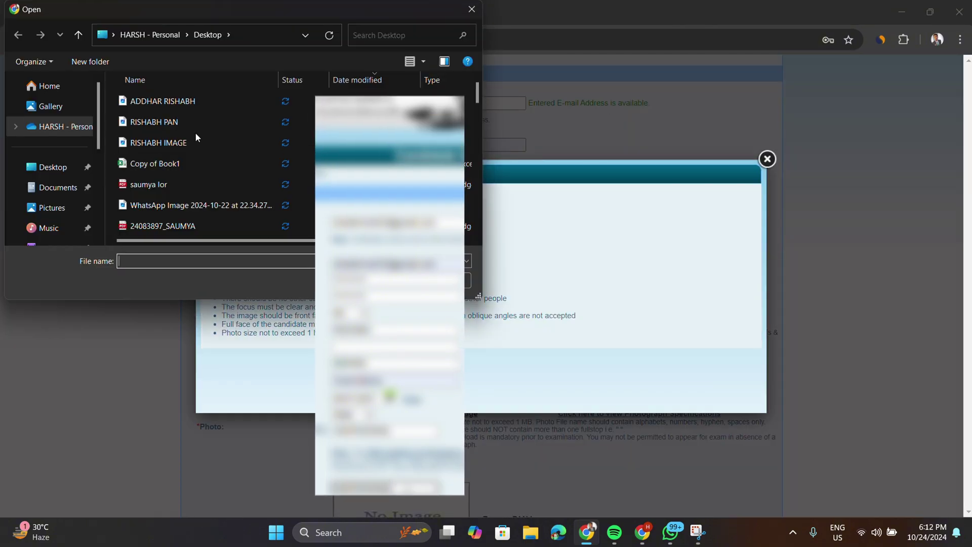
double_click(197, 141)
click(471, 198)
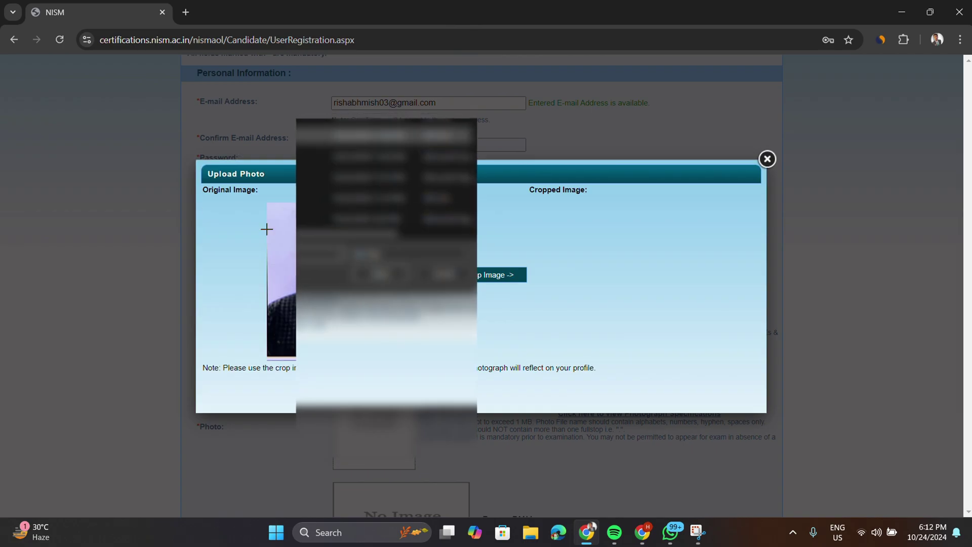
click(499, 274)
click(490, 392)
- Upload the scanned PAN card image through Browse PAN Image
scroll(476, 284, down, 4)
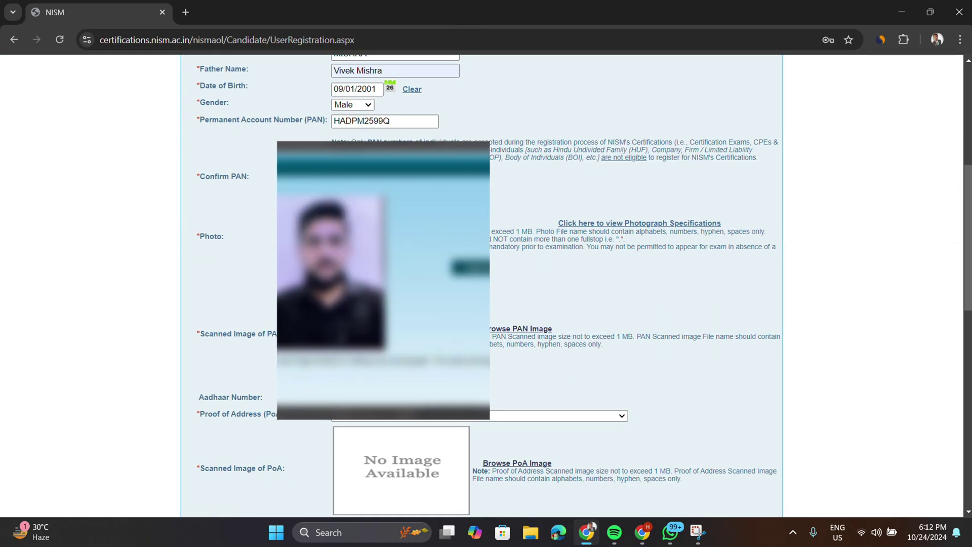
click(521, 329)
click(229, 200)
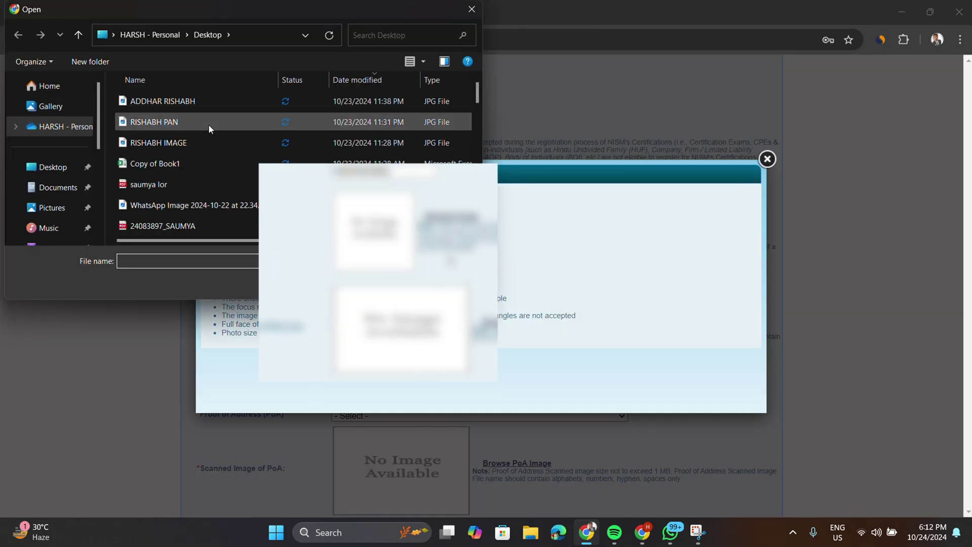
double_click(210, 126)
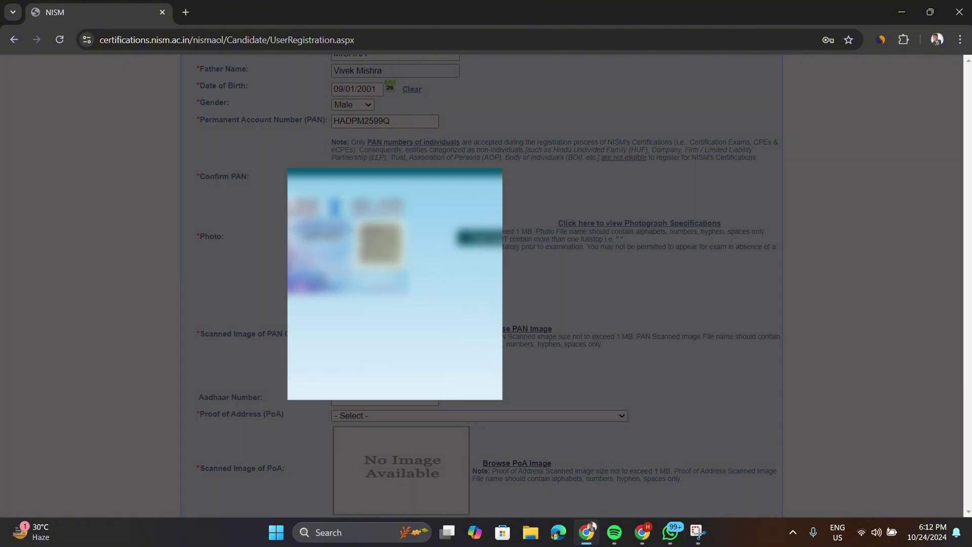
scroll(494, 339, down, 2)
scroll(486, 283, down, 2)
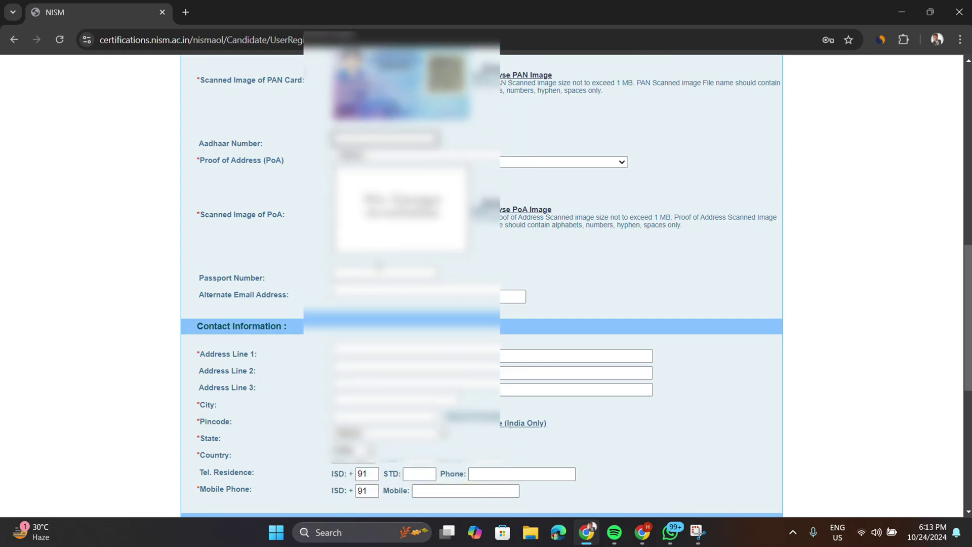
- Choose a Proof of Address type and load its scanned image for cropping
click(415, 162)
click(416, 206)
click(501, 209)
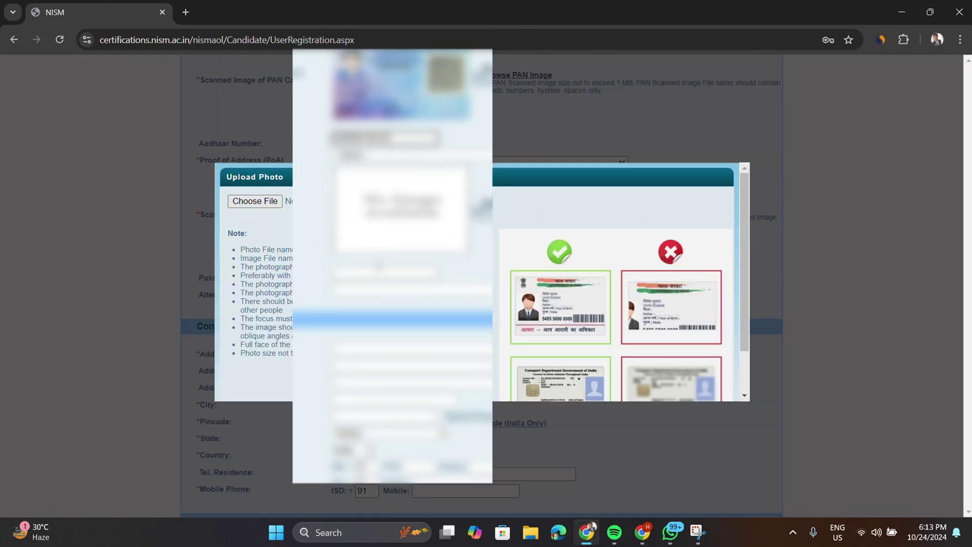
click(232, 198)
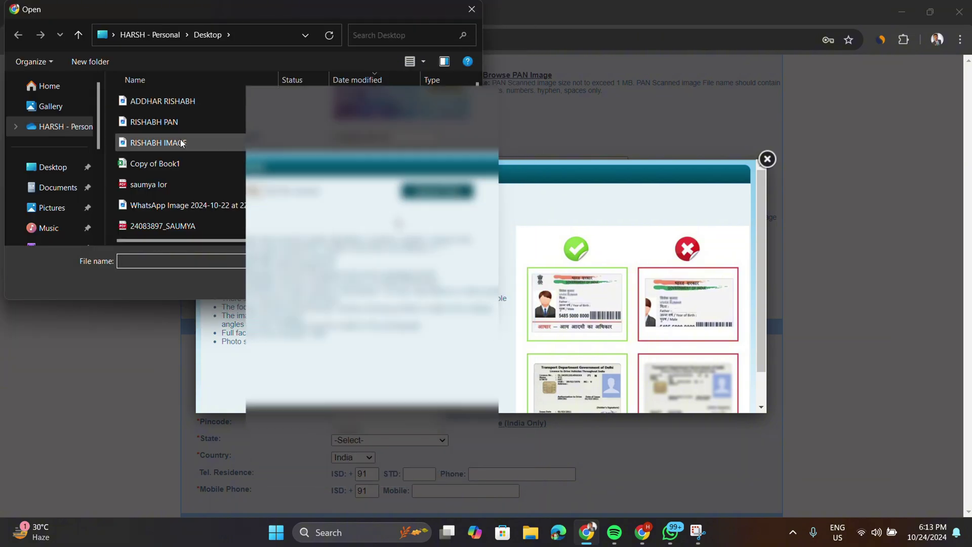
double_click(157, 142)
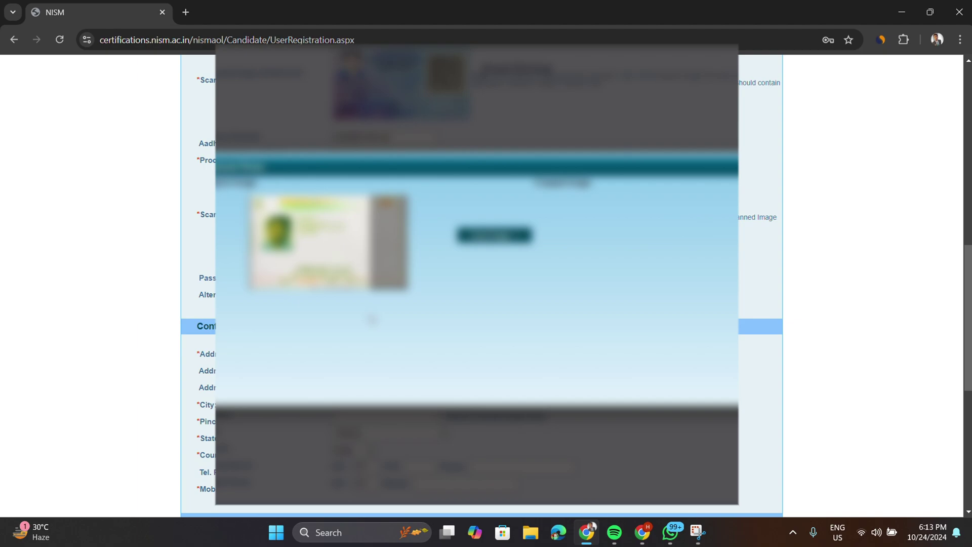
scroll(373, 322, down, 1)
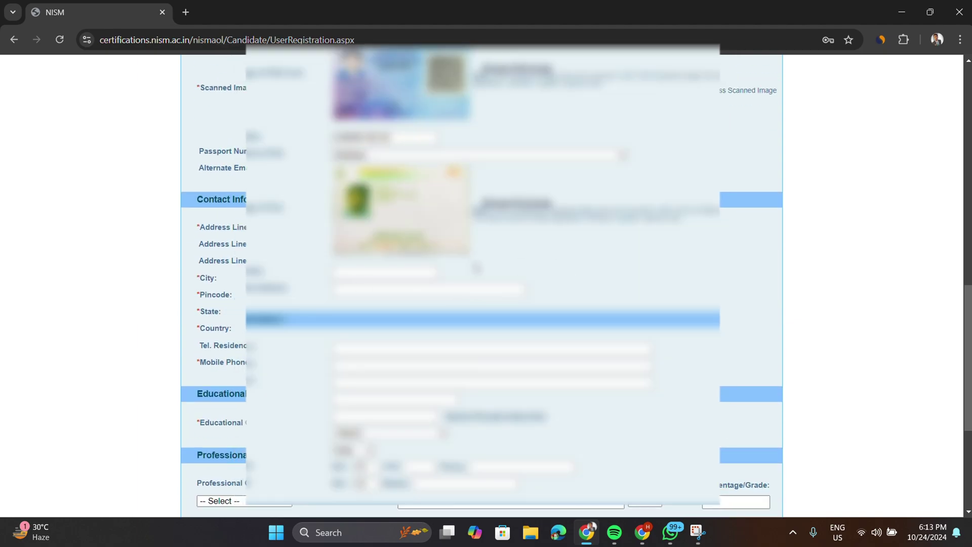
- Enter the street address in Address Line 1, correcting a typo along the way
scroll(483, 274, down, 1)
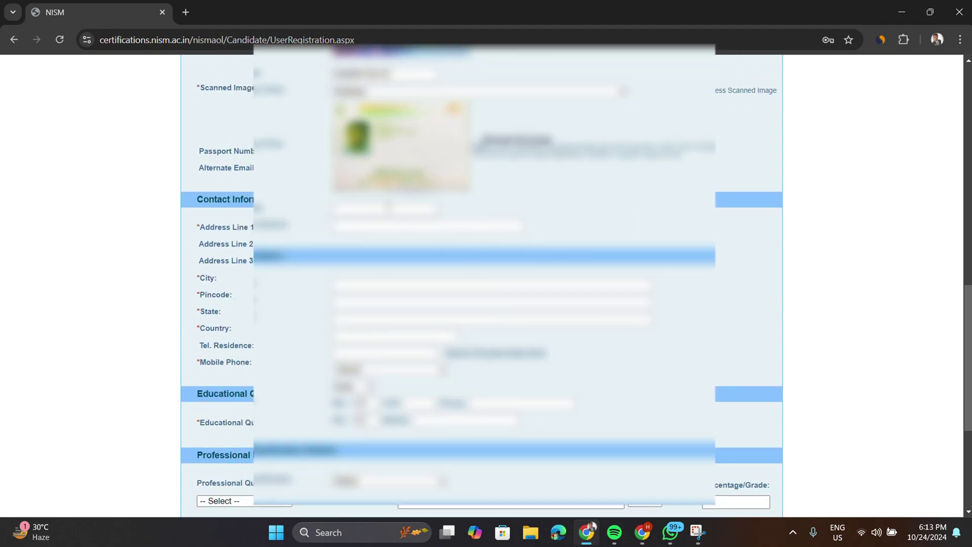
scroll(361, 243, down, 1)
click(361, 228)
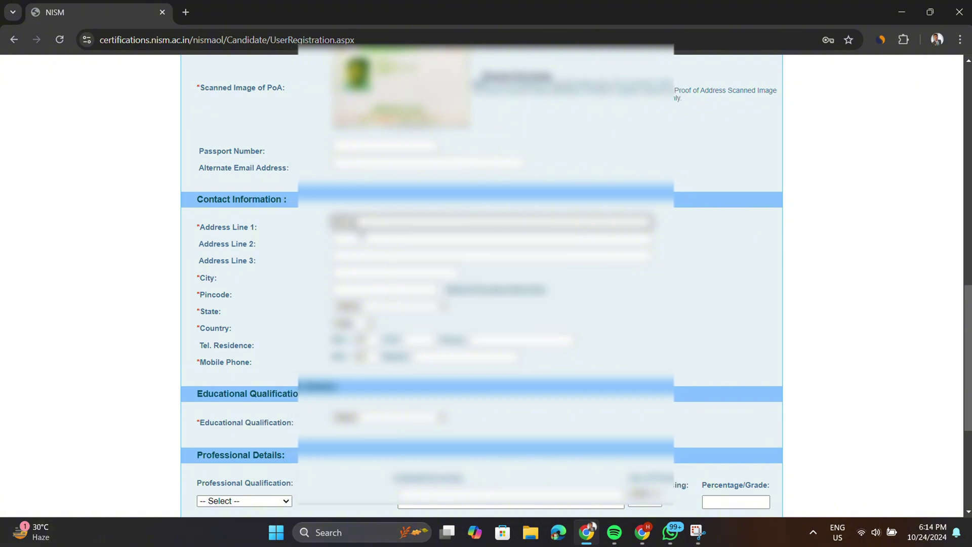
text(?????)
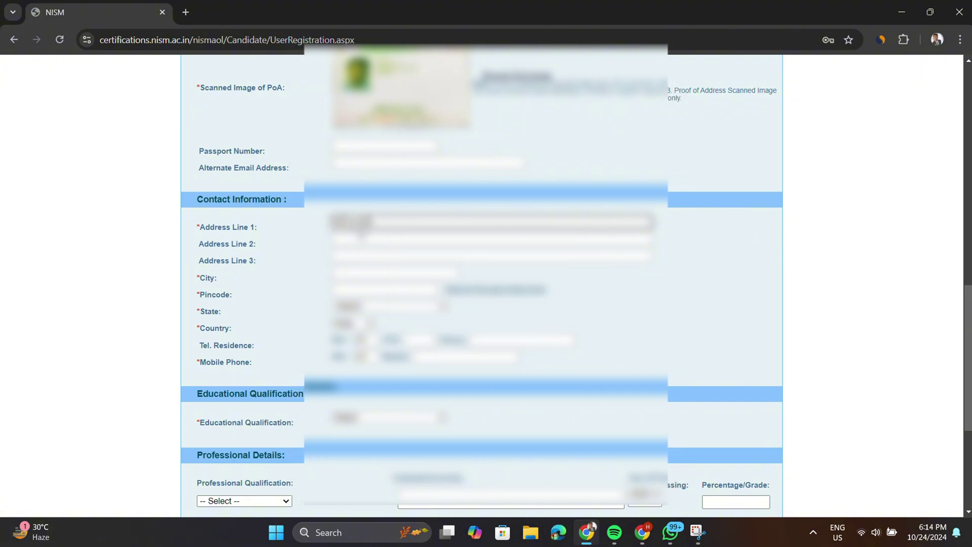
key(BackSpace)
key(BackSpace)
key(BackSpace)
key(BackSpace)
key(BackSpace)
text(????)
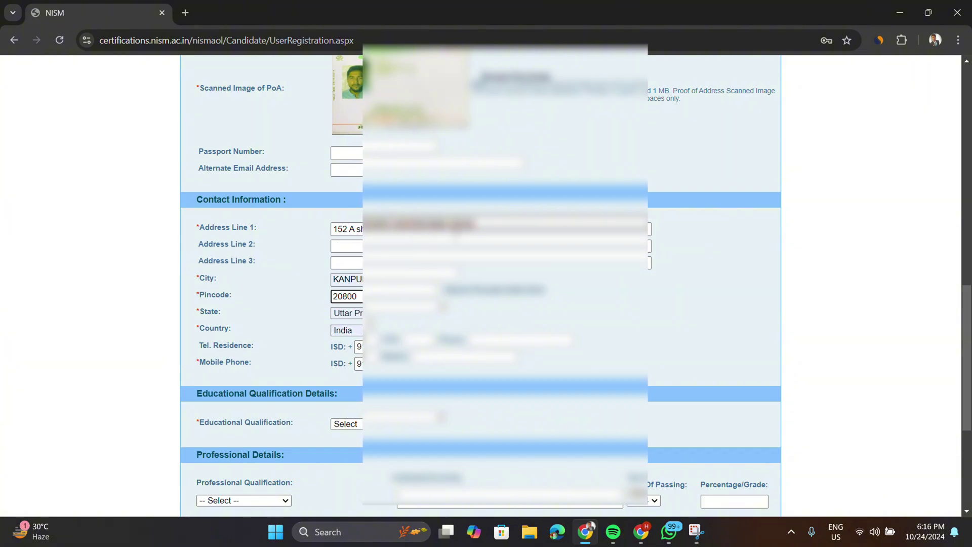
scroll(486, 284, down, 3)
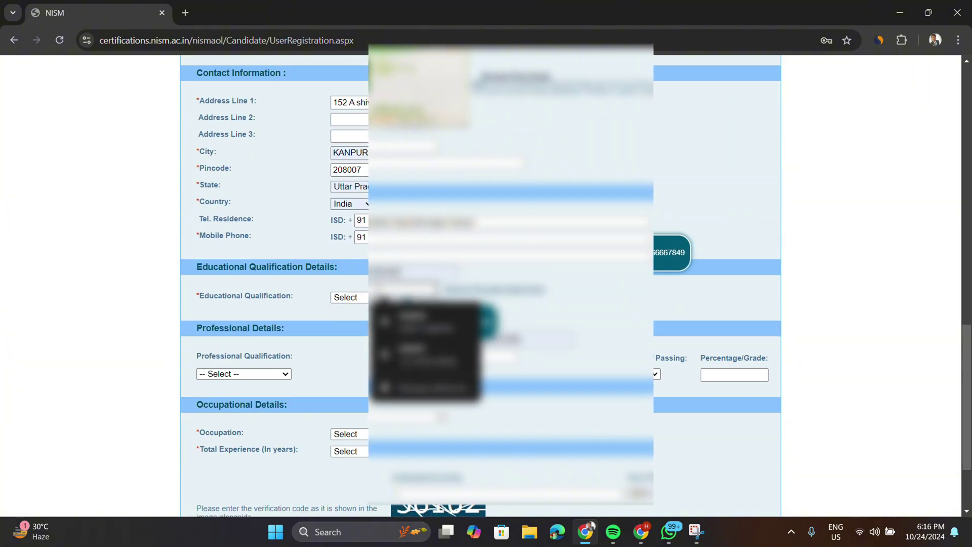
- Fill the mobile number, choose Graduation with Arts, and search the university's full name online
click(516, 213)
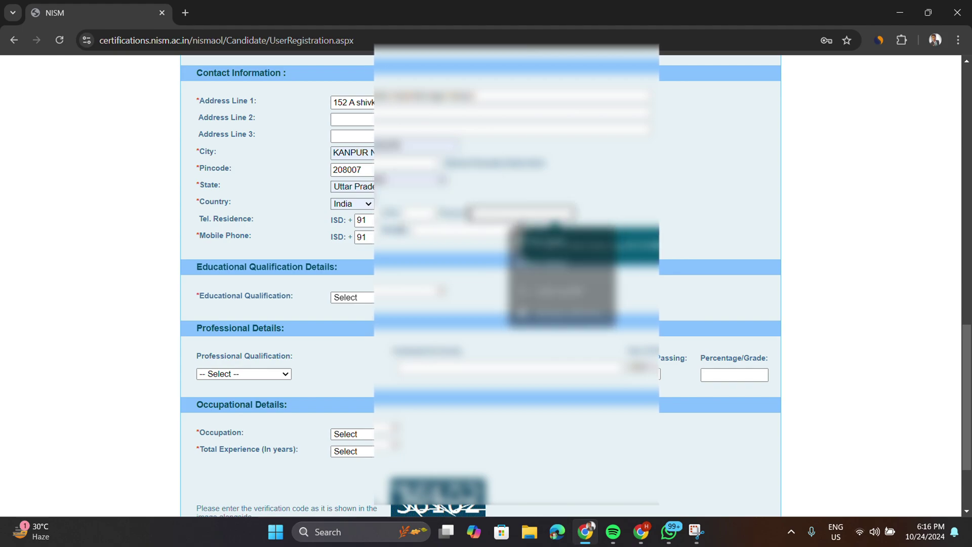
click(461, 231)
click(373, 298)
click(359, 350)
click(269, 354)
click(241, 376)
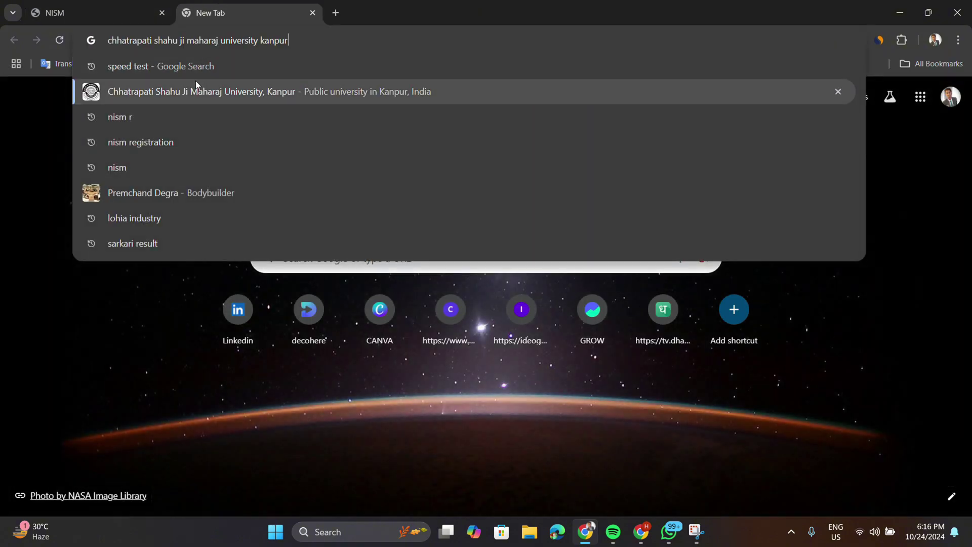
key(Return)
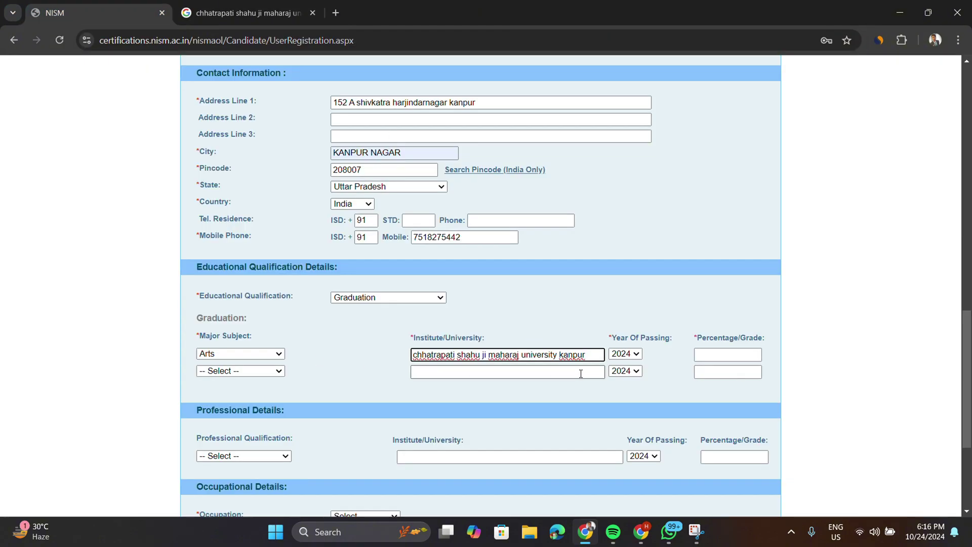
- Set year of passing to 2023, occupation Not employed and experience No experience
click(625, 353)
click(628, 323)
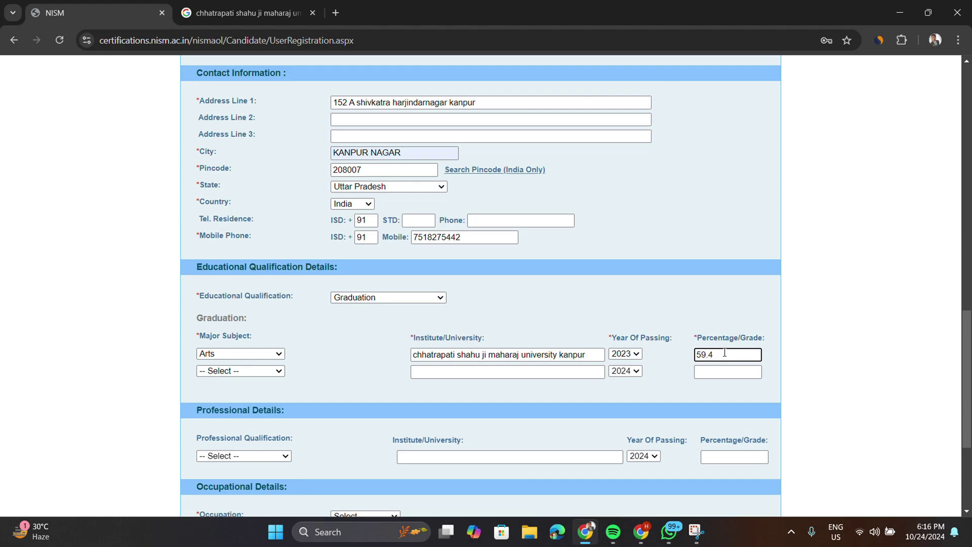
scroll(725, 353, down, 2)
click(359, 391)
click(366, 421)
click(367, 408)
click(366, 208)
- Enter verification code 361 and submit the registration form
scroll(498, 421, down, 2)
click(449, 416)
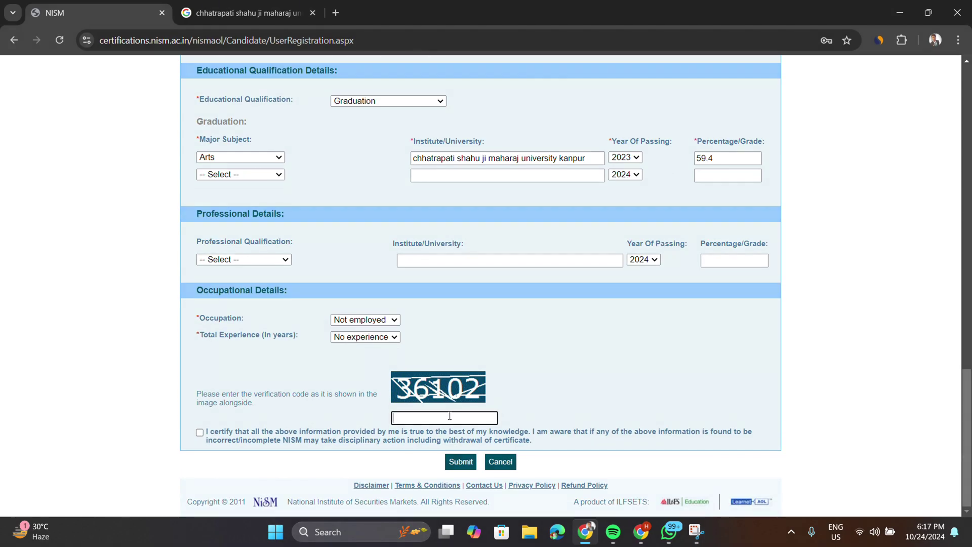
text(36102)
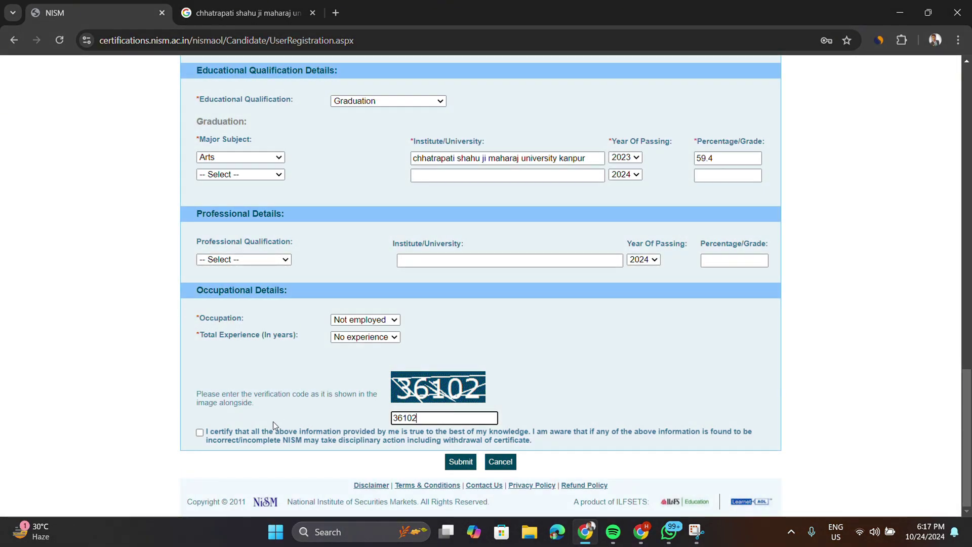
click(468, 463)
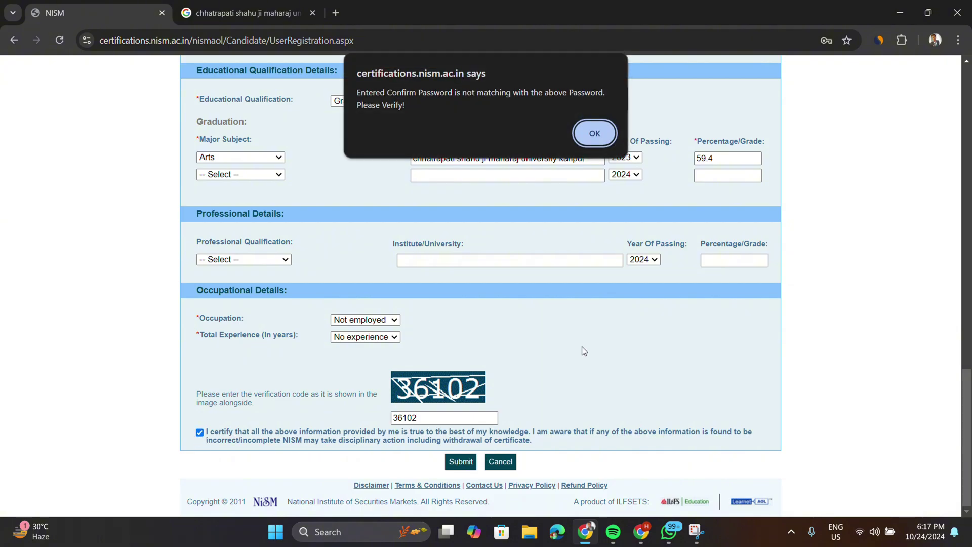
- Dismiss the password mismatch alert and re-enter the password and its confirmation
click(596, 136)
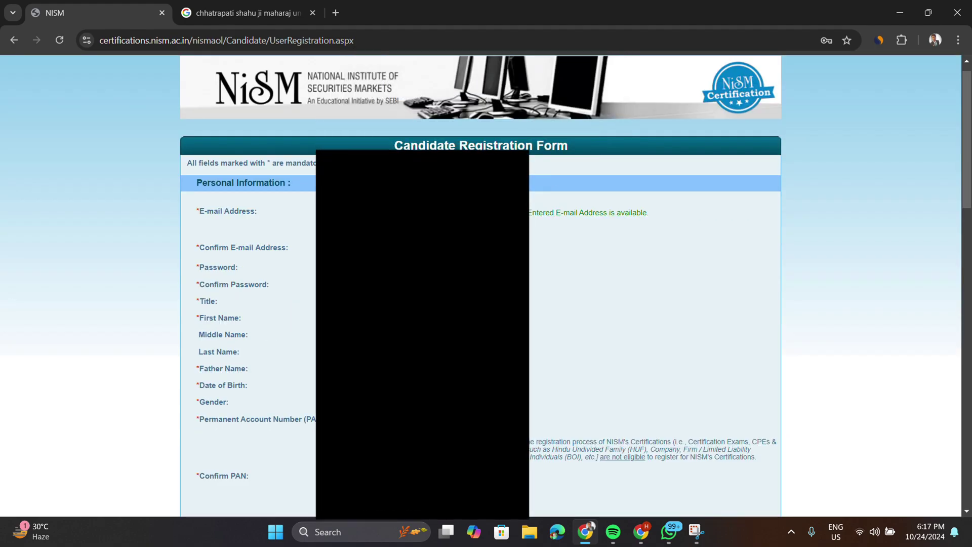
click(370, 267)
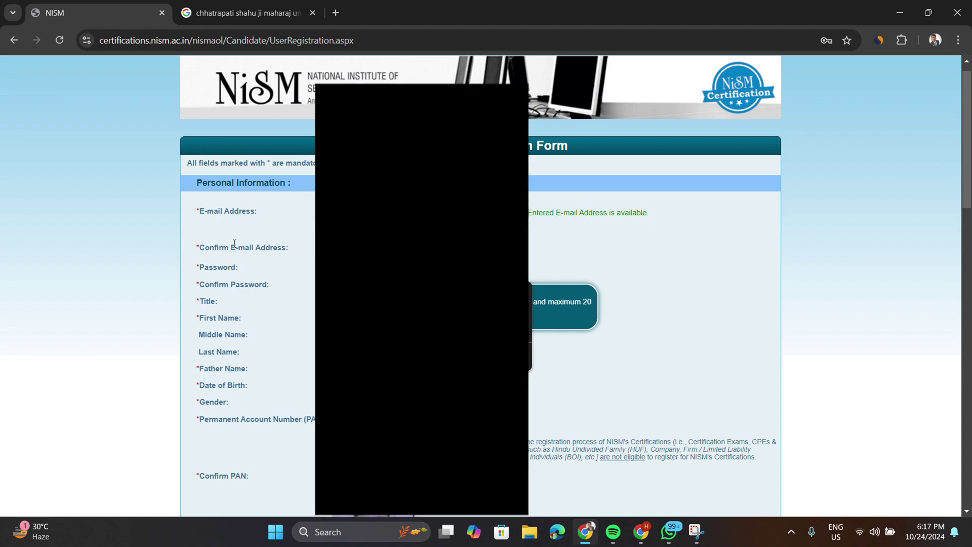
key(Tab)
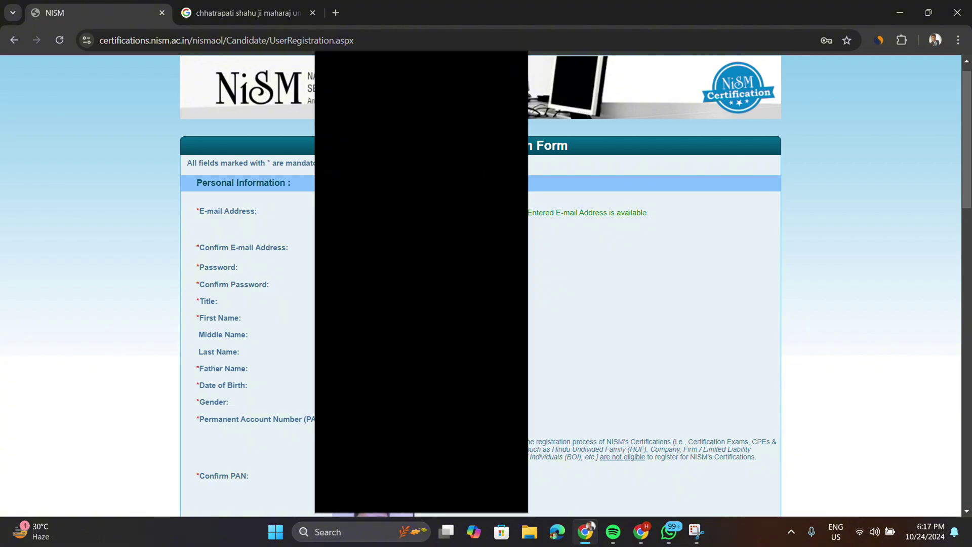
scroll(421, 324, down, 20)
- Resubmit the registration, save the password in Chrome and review the success page with the registration number
click(461, 463)
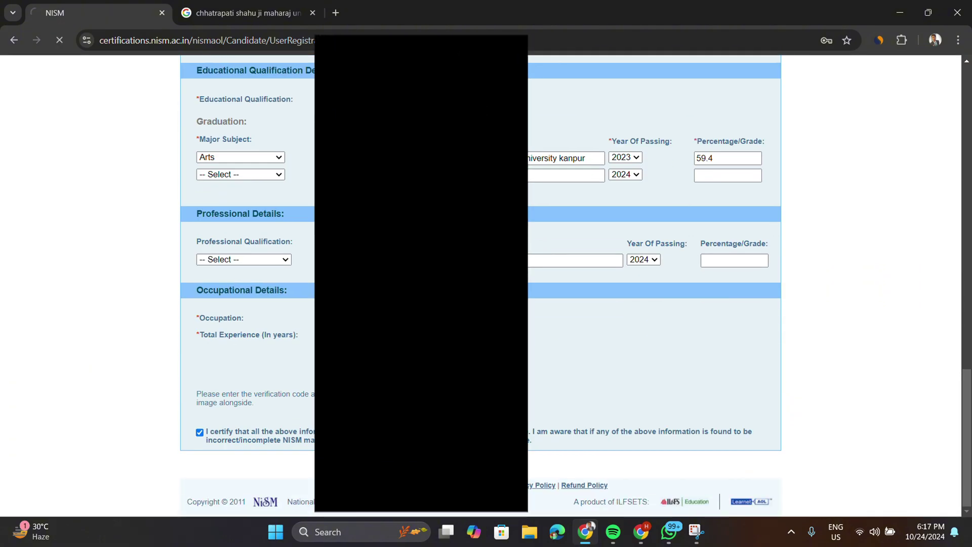
scroll(283, 300, down, 5)
scroll(284, 301, down, 3)
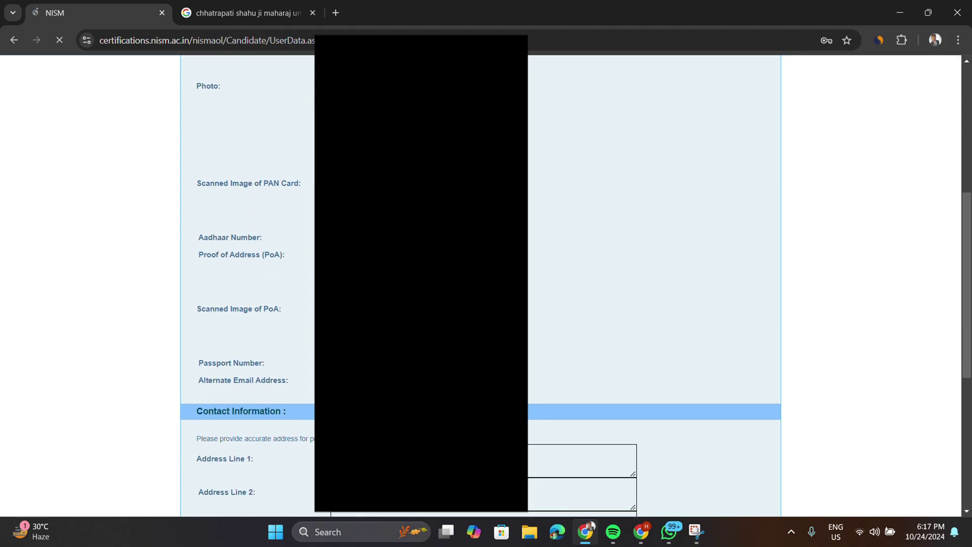
click(783, 234)
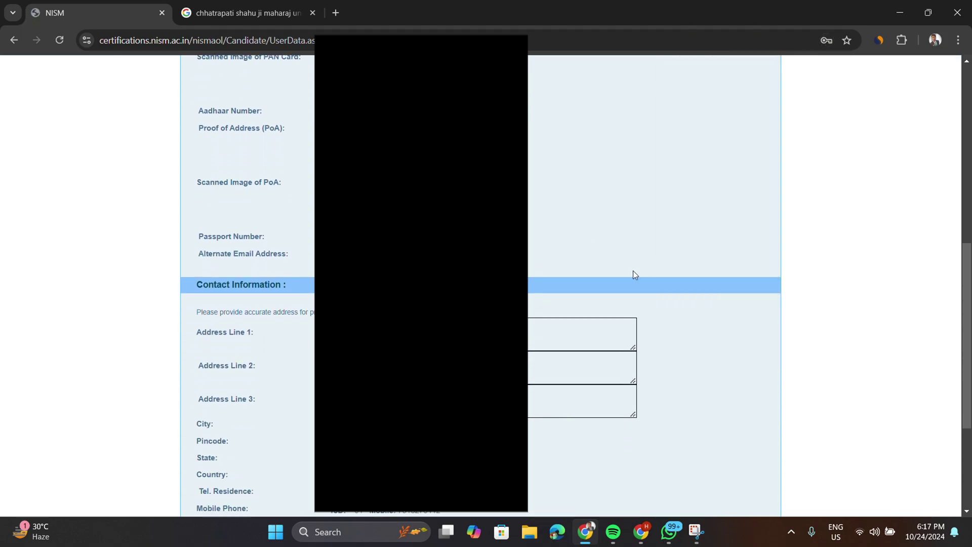
scroll(631, 274, down, 2)
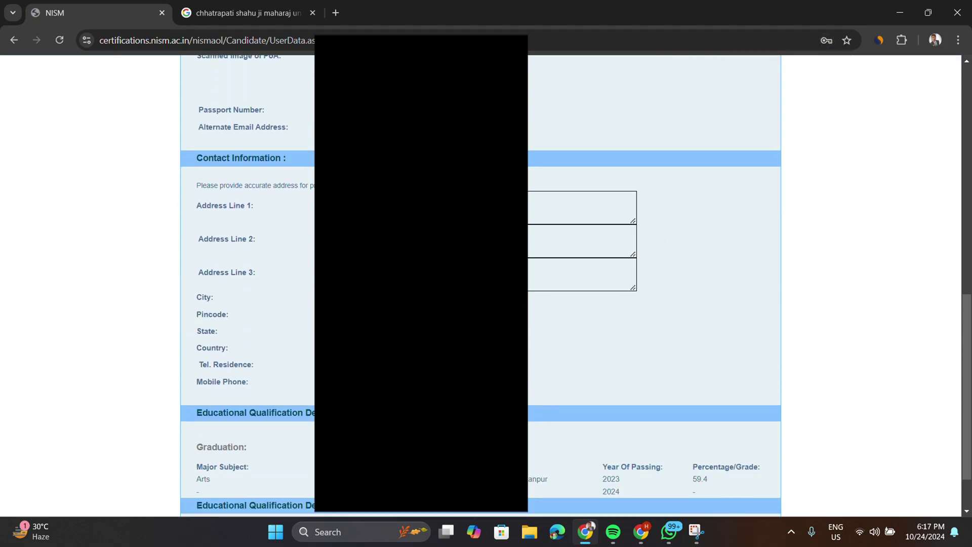
scroll(576, 287, down, 2)
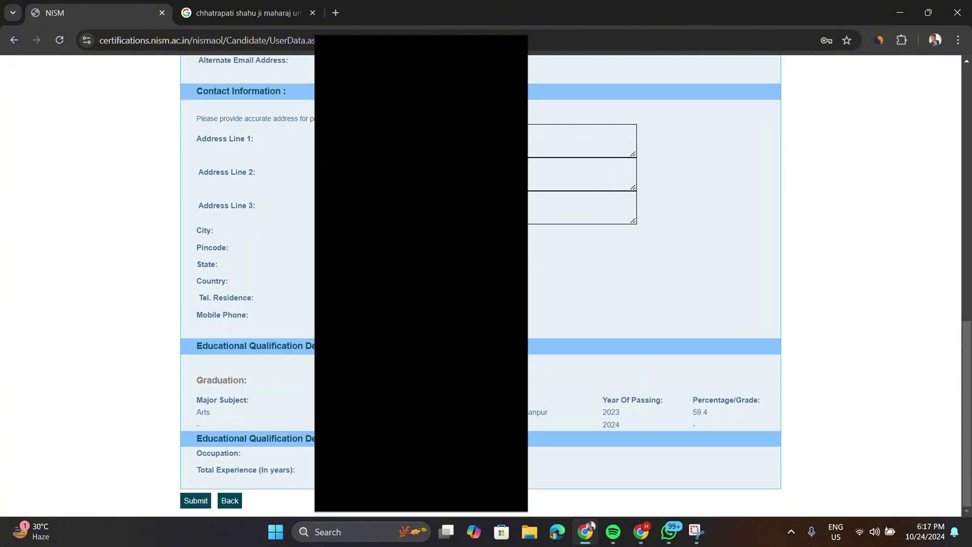
scroll(421, 284, up, 10)
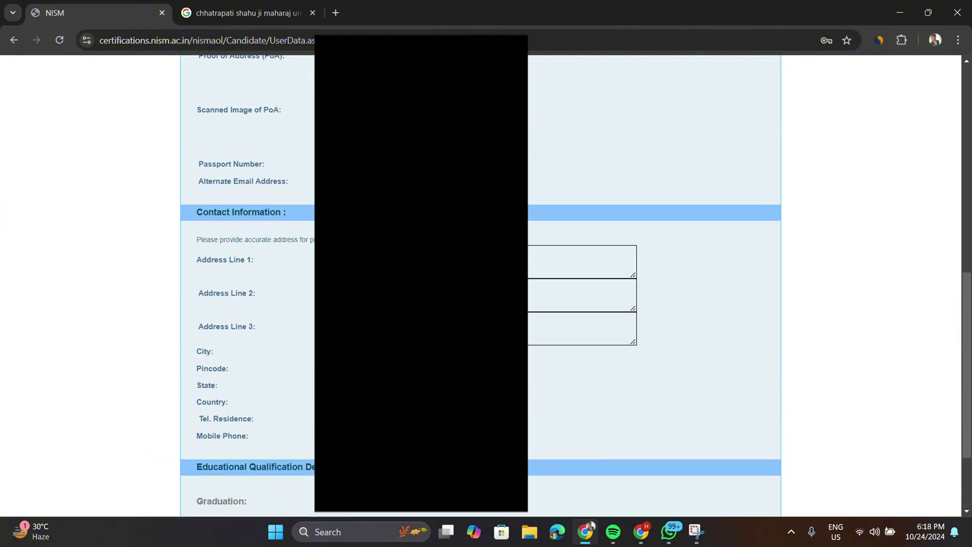
scroll(422, 284, down, 10)
scroll(422, 284, up, 10)
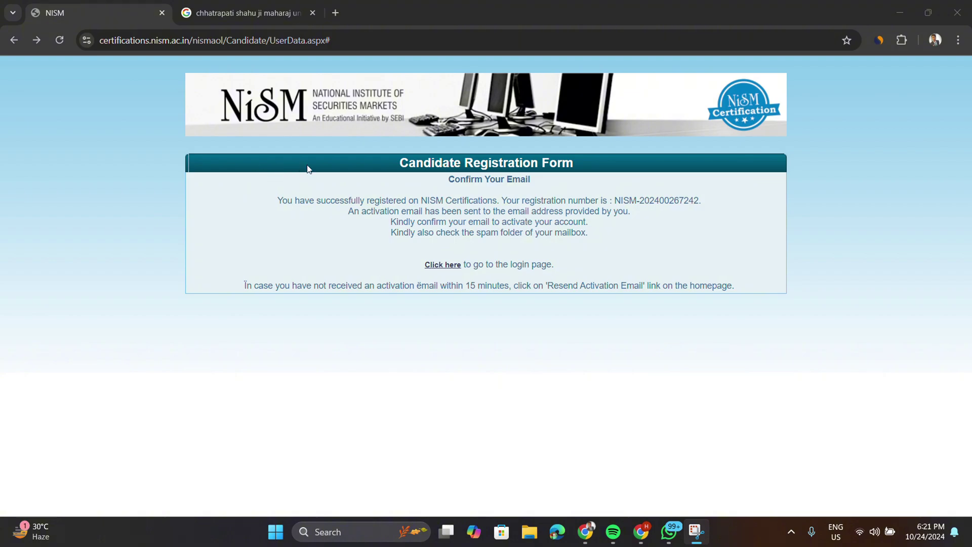
- Open the login page and sign in using Chrome's first saved login
click(444, 265)
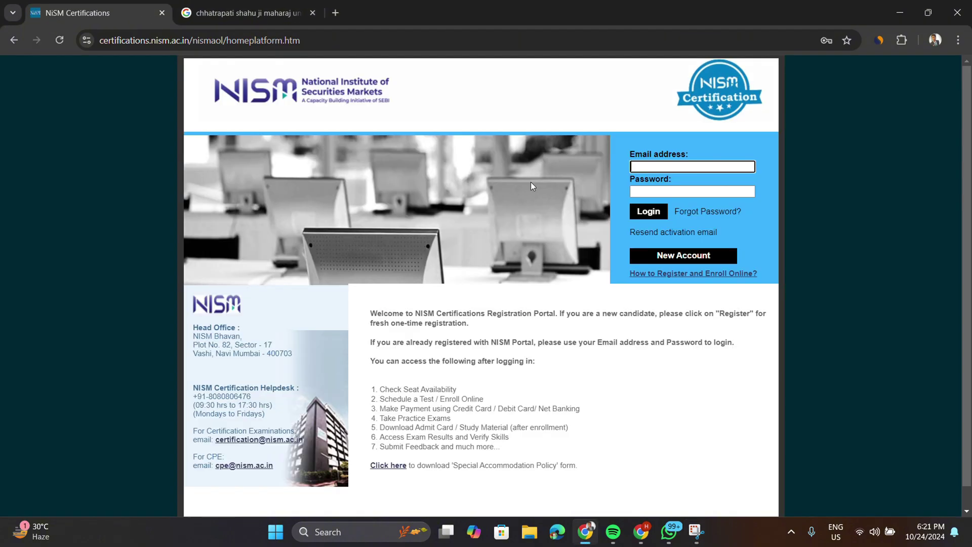
click(711, 170)
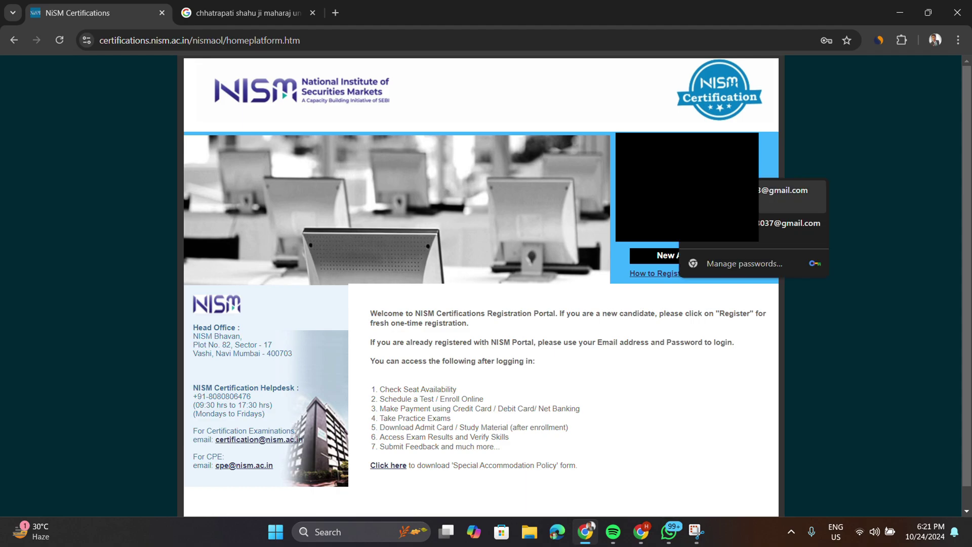
click(719, 195)
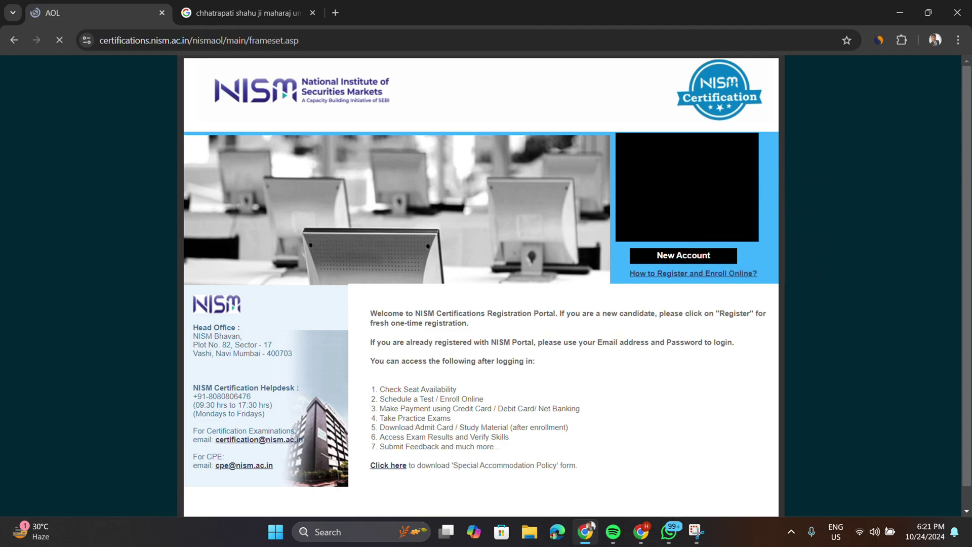